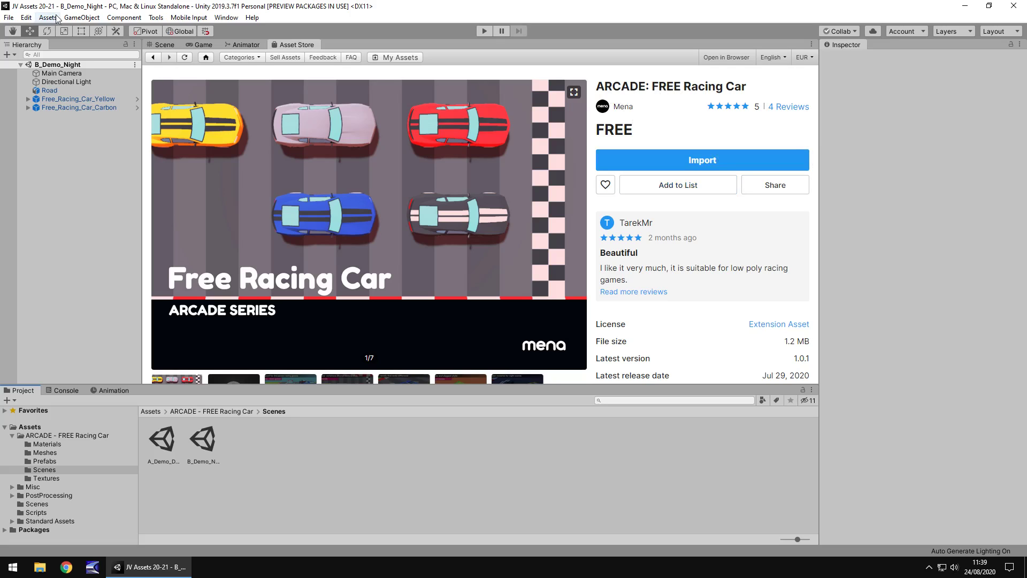
# - Leave the Asset Store page and return to the B_Demo_Night Scene view
pyautogui.click(165, 44)
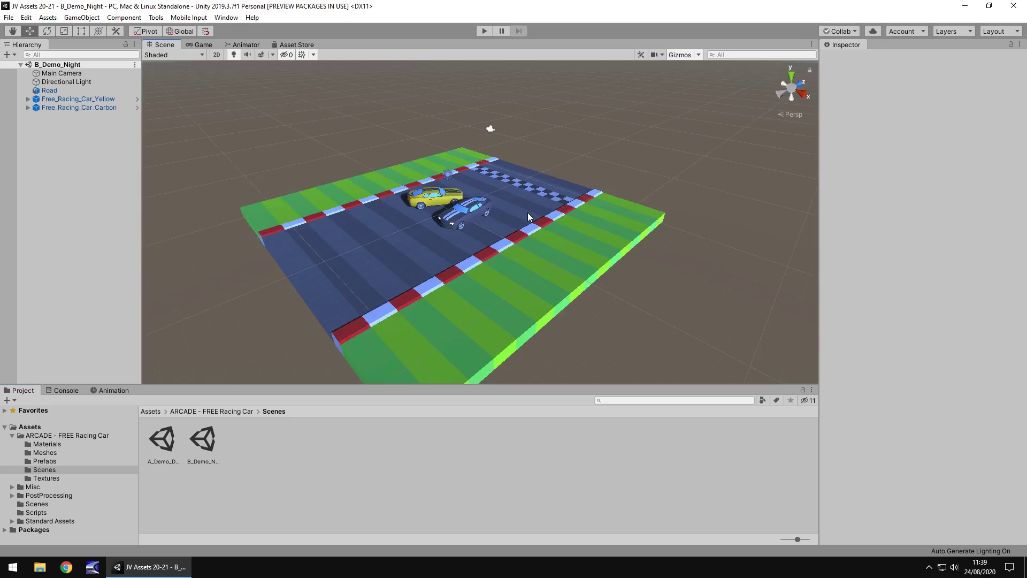
# - Zoom and orbit around the yellow and carbon cars, including a close look at a wheel
pyautogui.scroll(10, 496, 227)
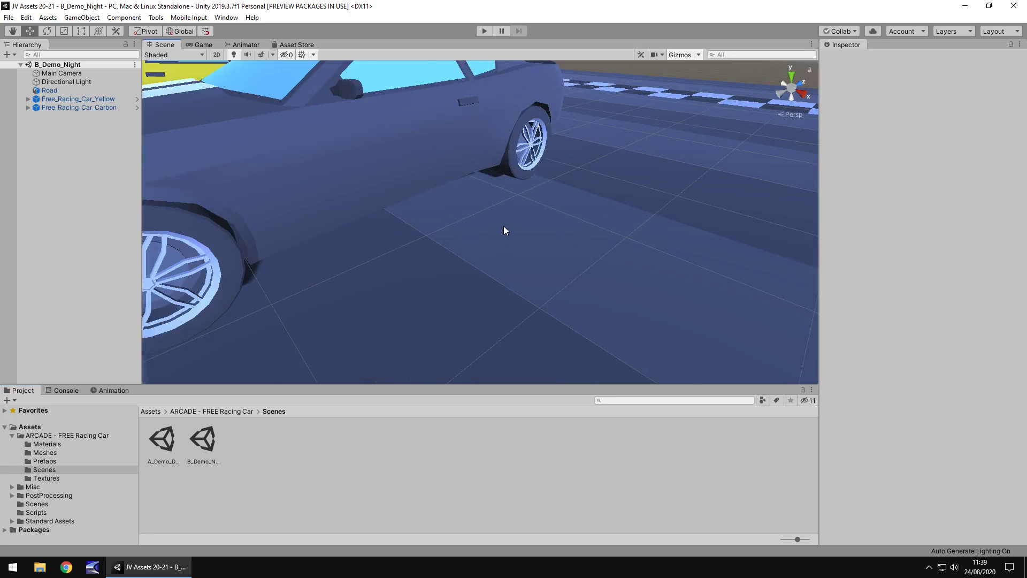
pyautogui.keyDown('alt'); pyautogui.moveTo(498, 227); pyautogui.dragTo(580, 206); pyautogui.keyUp('alt')
pyautogui.scroll(8, 580, 206)
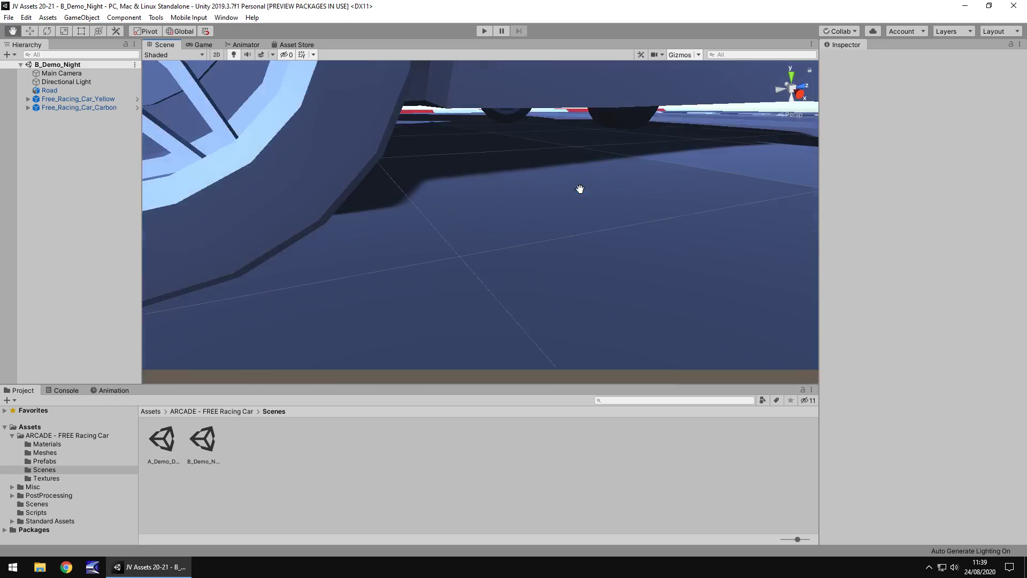
pyautogui.scroll(-10, 583, 197)
pyautogui.keyDown('alt'); pyautogui.moveTo(583, 195); pyautogui.dragTo(588, 199); pyautogui.keyUp('alt')
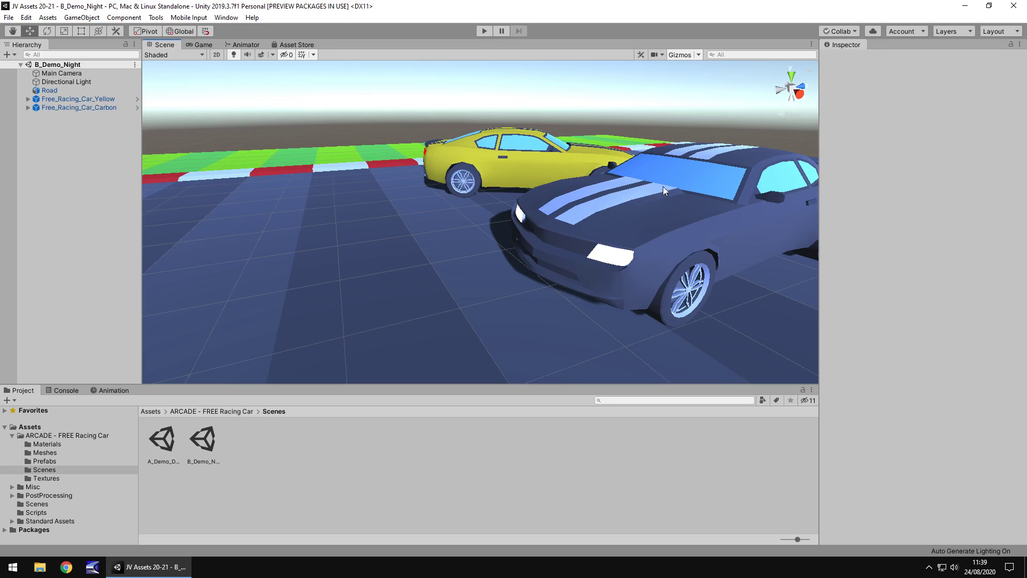
pyautogui.moveTo(675, 184)
pyautogui.keyDown('alt'); pyautogui.mouseDown()
pyautogui.moveTo(650, 189)
pyautogui.moveTo(691, 191)
pyautogui.mouseUp(); pyautogui.keyUp('alt')
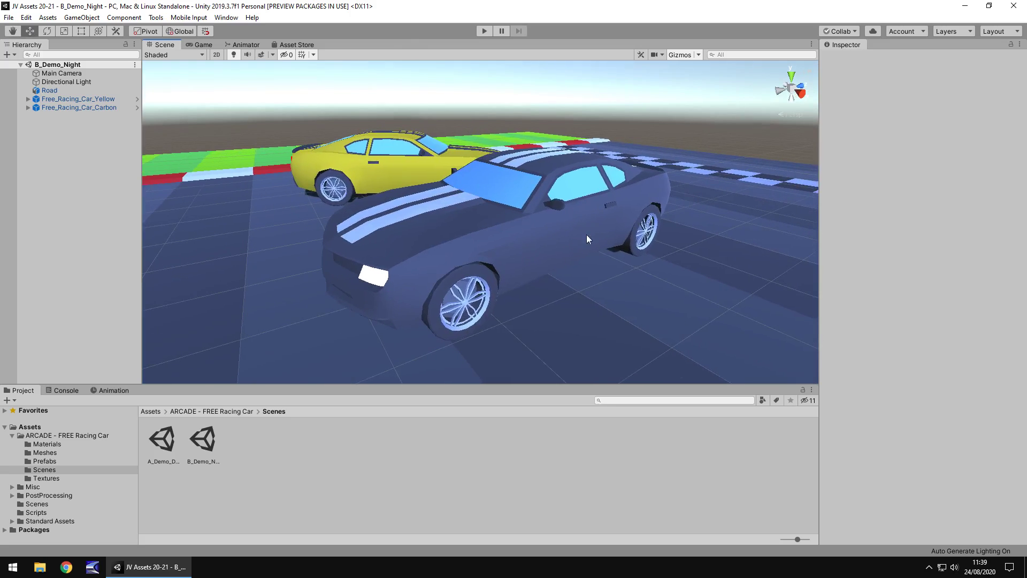
pyautogui.keyDown('alt'); pyautogui.moveTo(478, 353); pyautogui.dragTo(535, 282); pyautogui.keyUp('alt')
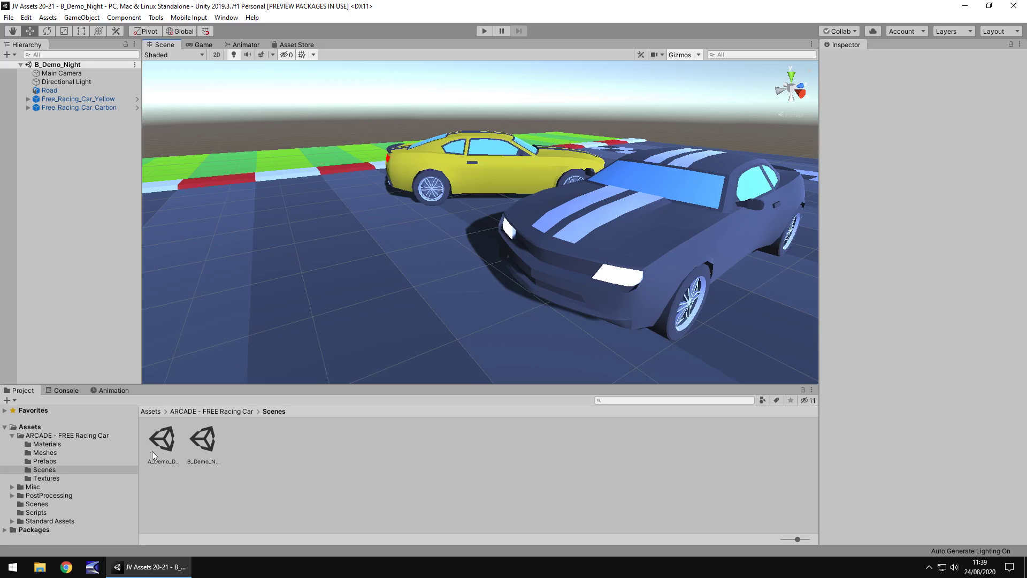
# - Open the A_Demo_Day scene, orbit its five cars, and show the ARCADE: FREE Racing Car store page
pyautogui.click(205, 440)
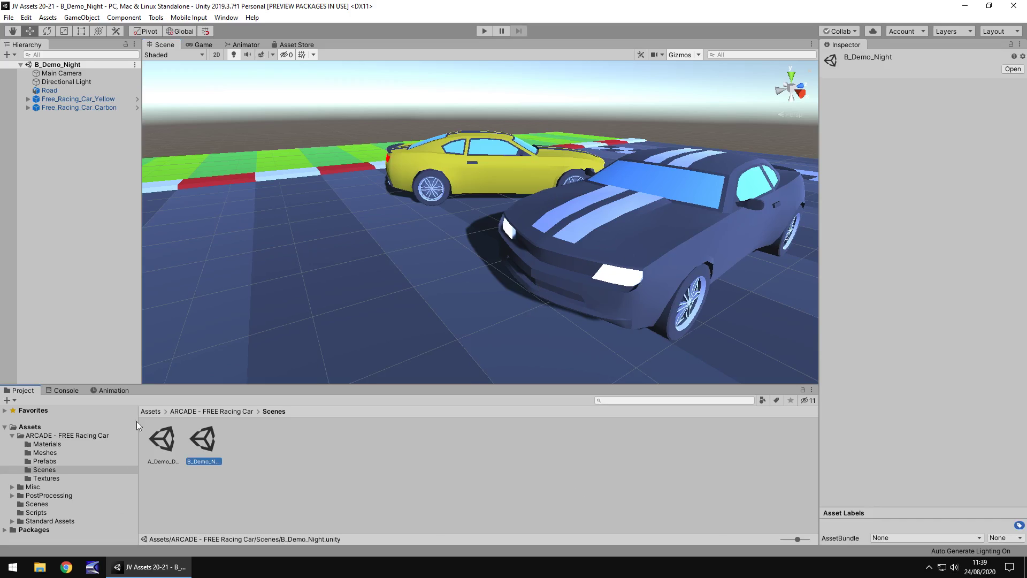
pyautogui.doubleClick(156, 442)
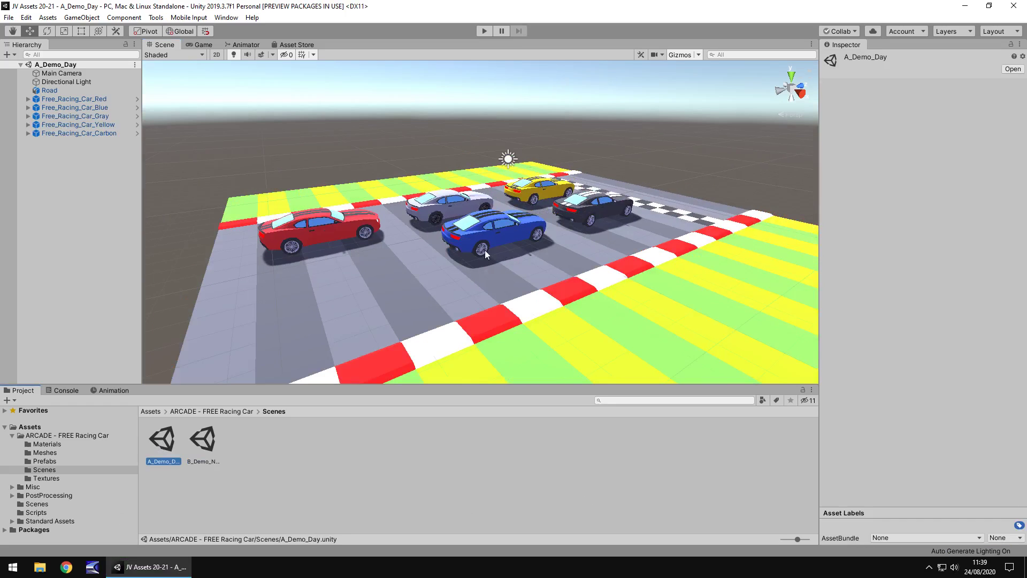
pyautogui.keyDown('alt'); pyautogui.moveTo(555, 246); pyautogui.dragTo(522, 247); pyautogui.keyUp('alt')
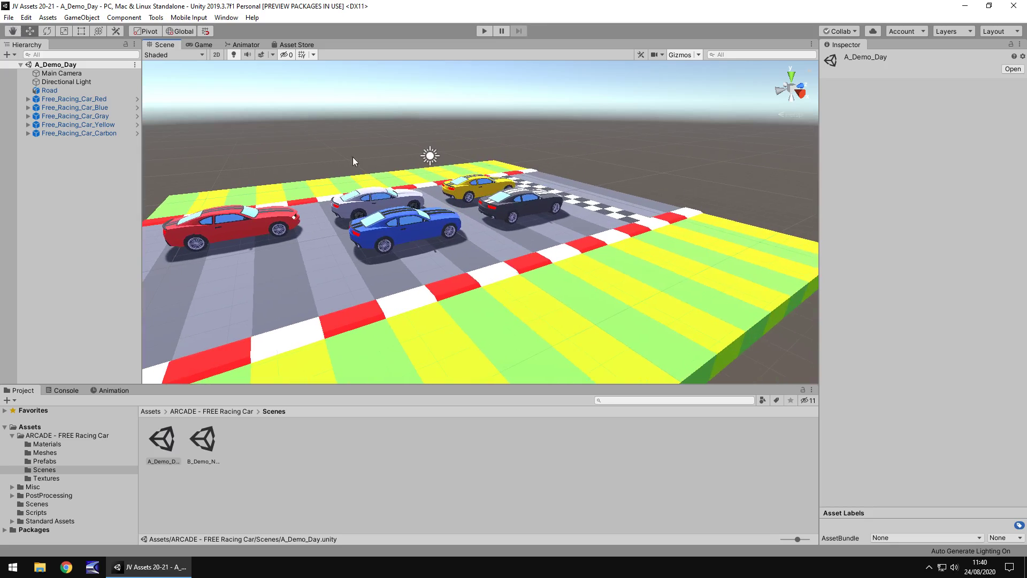
pyautogui.click(311, 46)
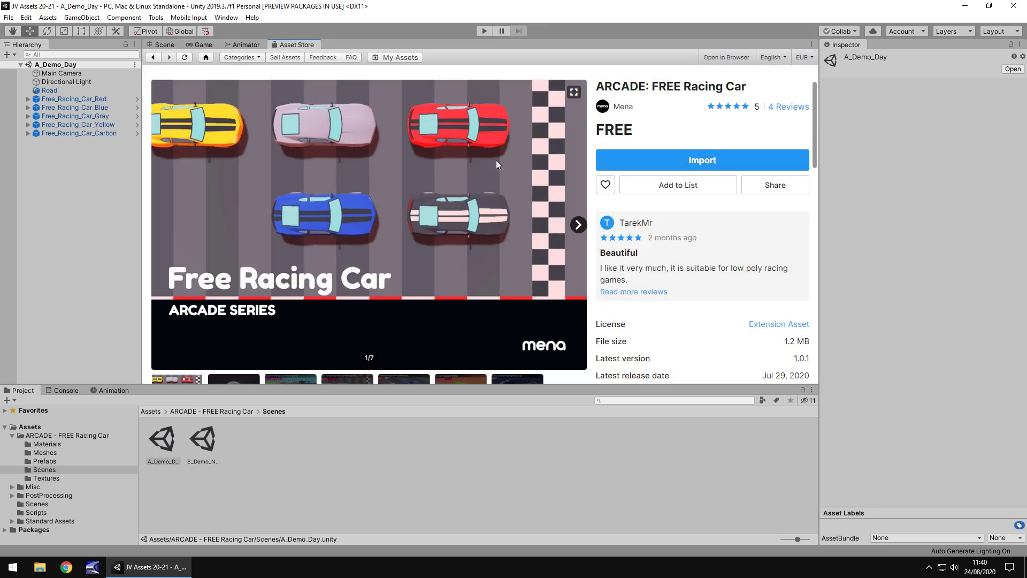
# - Back in the A_Demo_Day Scene view, orbit to a closer top-down view of the five cars
pyautogui.click(159, 46)
pyautogui.keyDown('alt'); pyautogui.moveTo(580, 213); pyautogui.dragTo(525, 187); pyautogui.keyUp('alt')
pyautogui.moveTo(524, 187); pyautogui.dragTo(512, 184, button='middle')
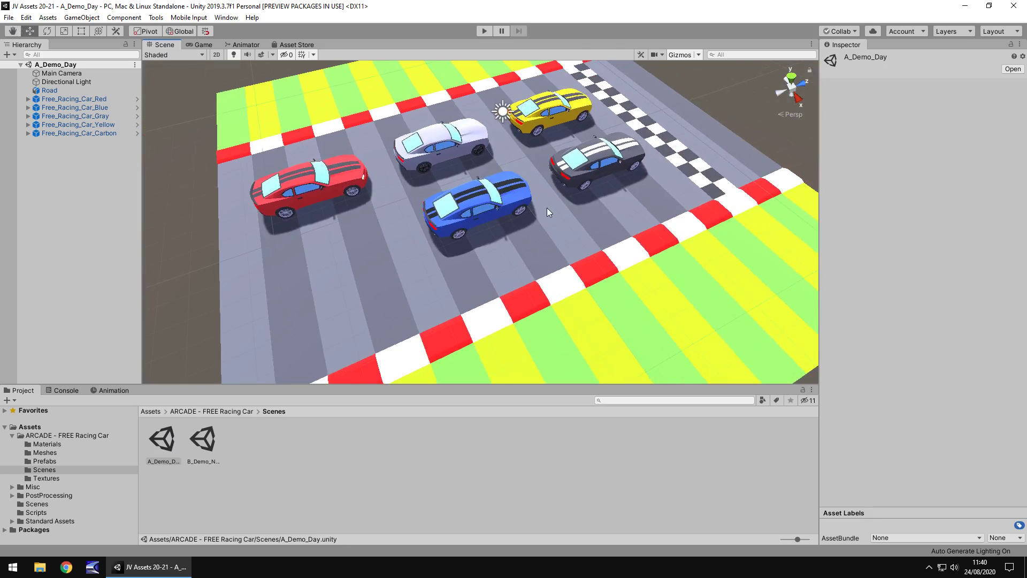
# - Select the road, then the red car, and drop to a low angle beside the red car
pyautogui.click(676, 261)
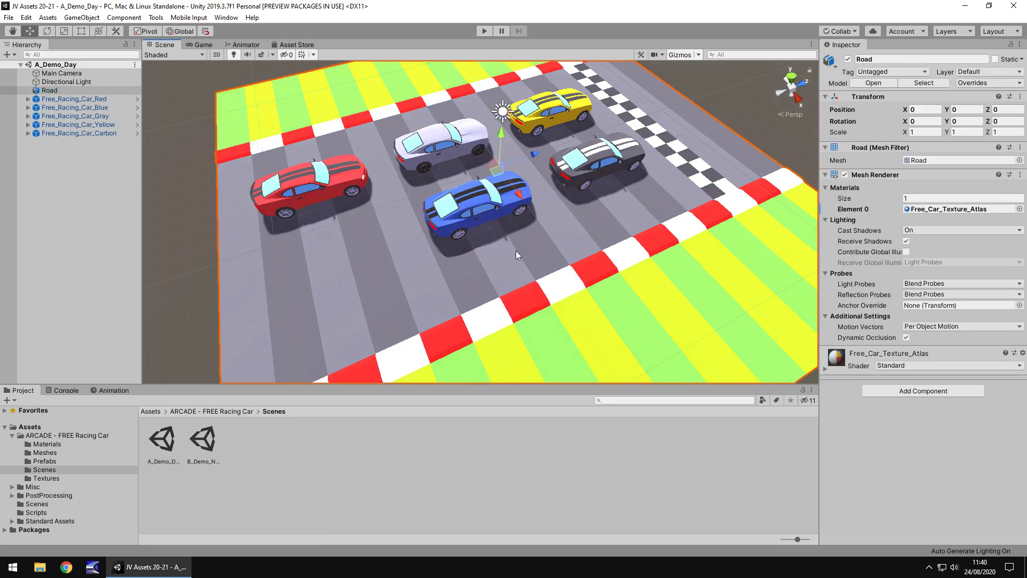
pyautogui.scroll(-3, 516, 250)
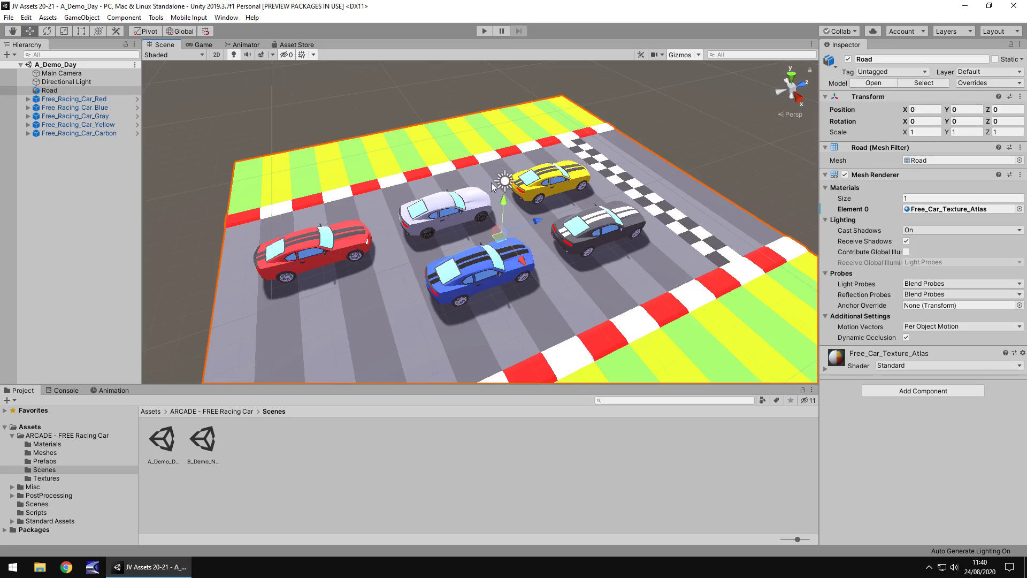
pyautogui.click(328, 249)
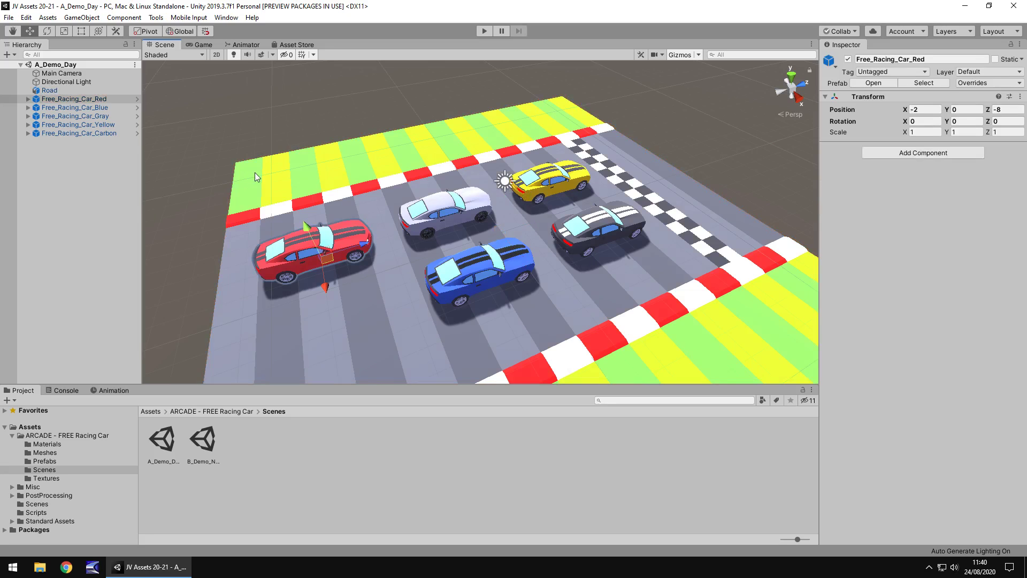
pyautogui.scroll(6, 376, 240)
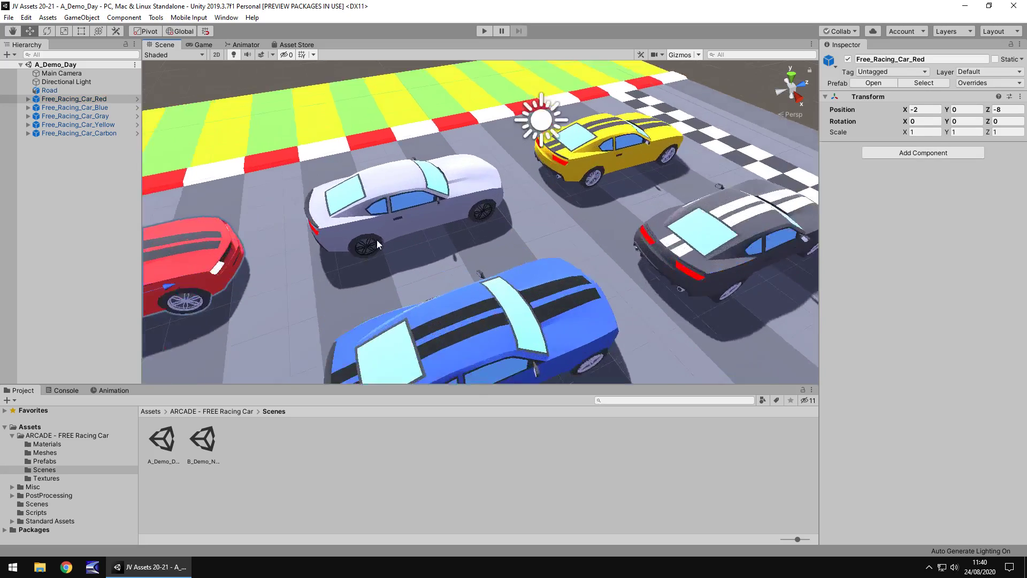
pyautogui.moveTo(342, 224); pyautogui.dragTo(425, 242, button='middle')
pyautogui.keyDown('alt'); pyautogui.moveTo(425, 243); pyautogui.dragTo(499, 256); pyautogui.keyUp('alt')
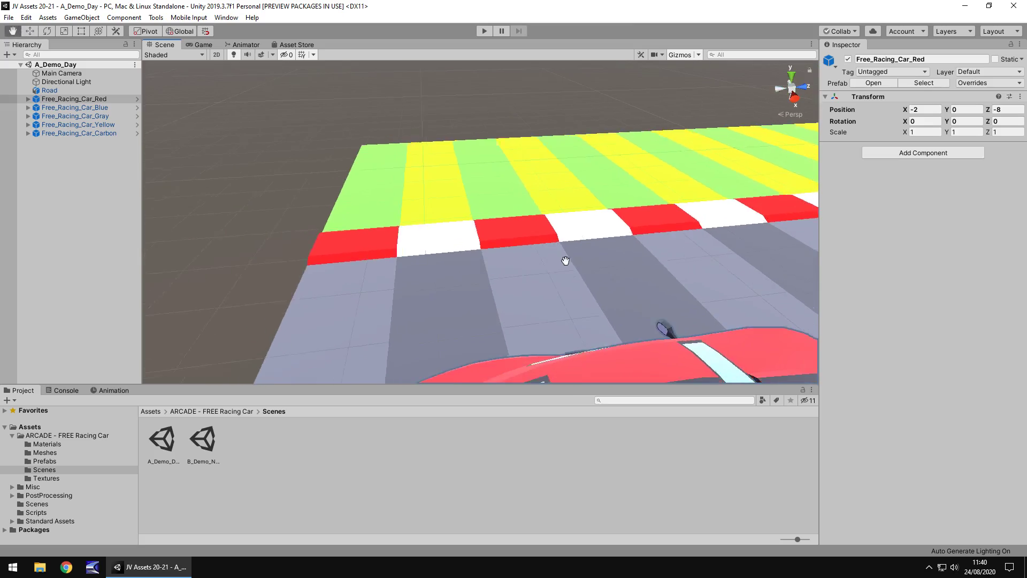
pyautogui.scroll(5, 534, 232)
# - Select the red car's front right wheel, then select the blue car at position 2, 0, -2
pyautogui.click(573, 193)
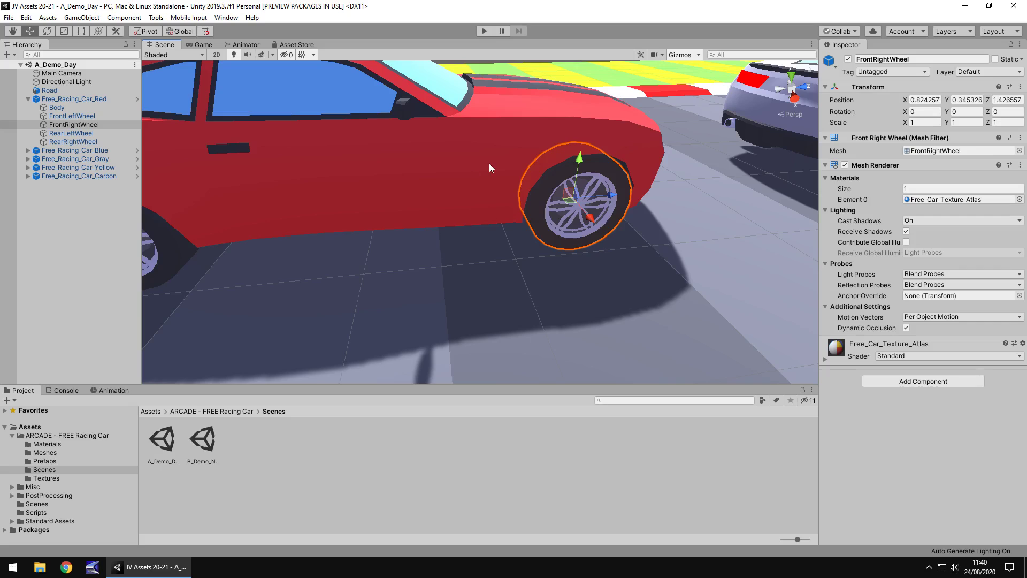
pyautogui.scroll(-6, 489, 162)
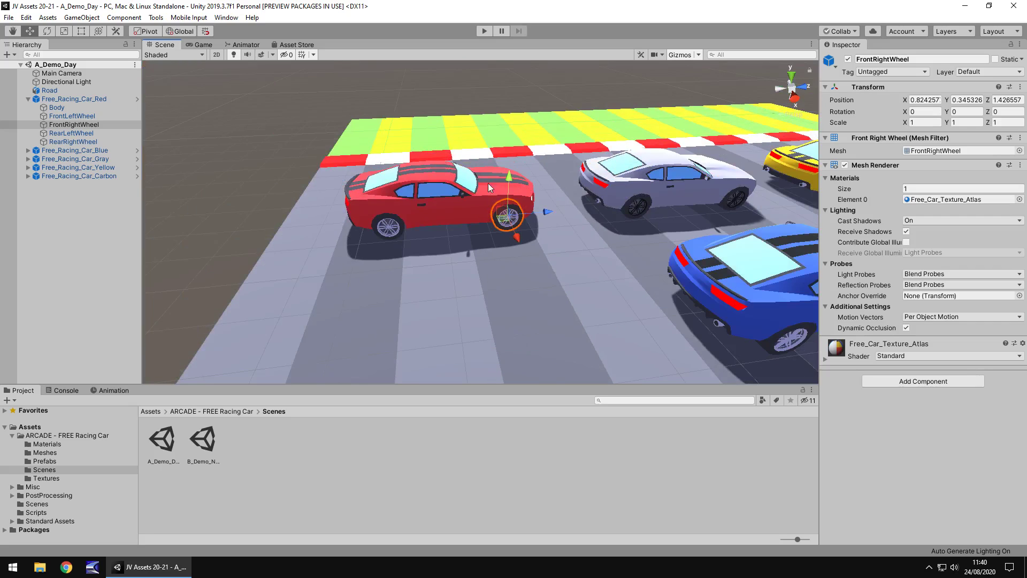
pyautogui.keyDown('alt'); pyautogui.moveTo(488, 183); pyautogui.dragTo(546, 206); pyautogui.keyUp('alt')
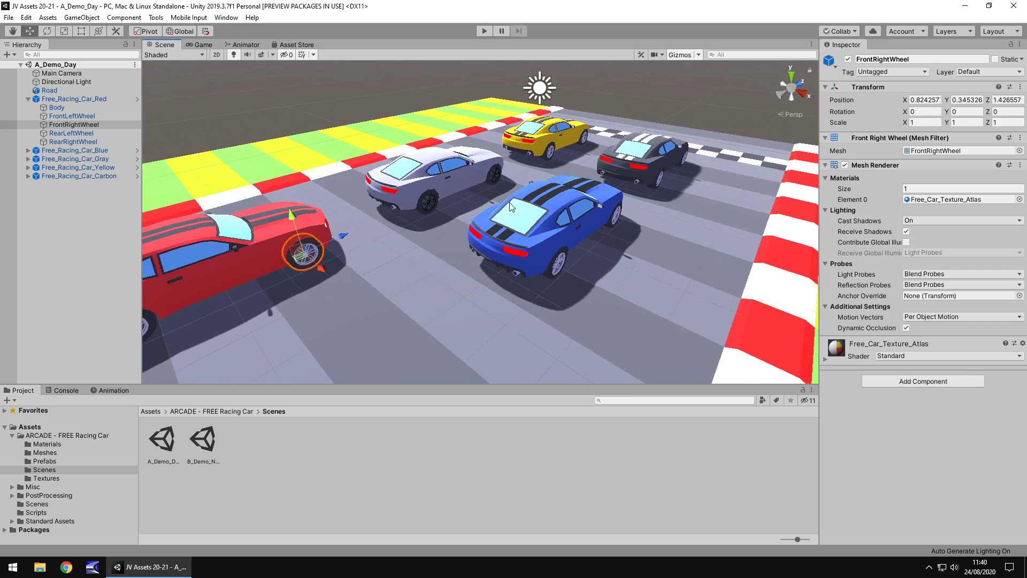
pyautogui.click(546, 206)
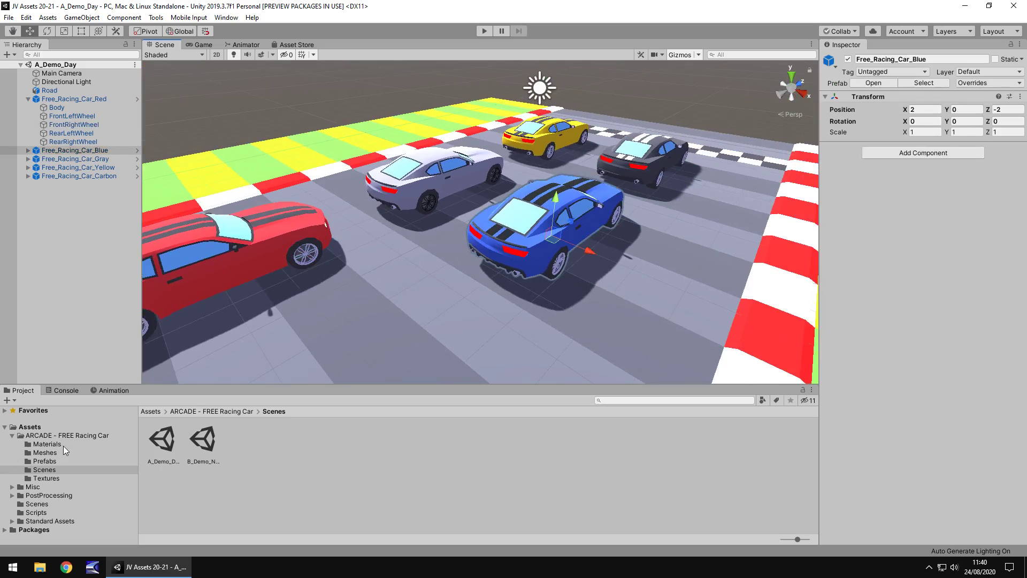
# - Browse the pack's Textures and Materials folders and select the Free_Car_Texture_Atlas material
pyautogui.click(63, 444)
pyautogui.click(46, 479)
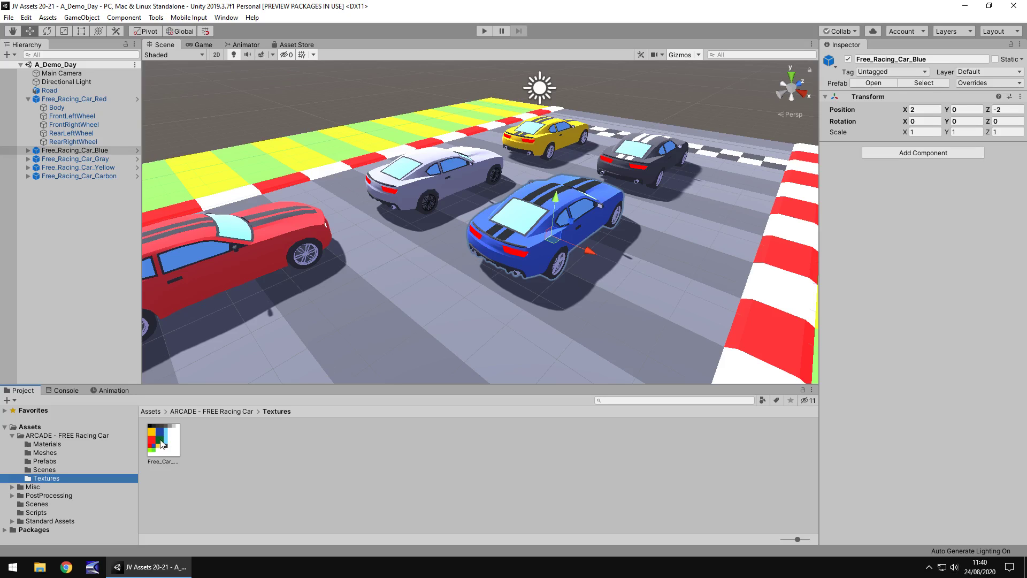
pyautogui.click(52, 444)
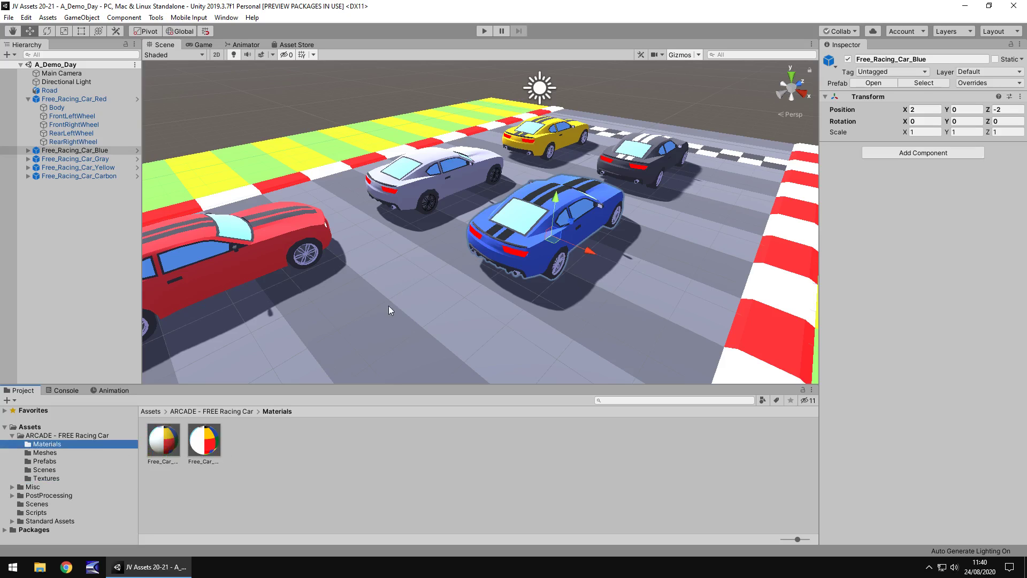
pyautogui.click(162, 445)
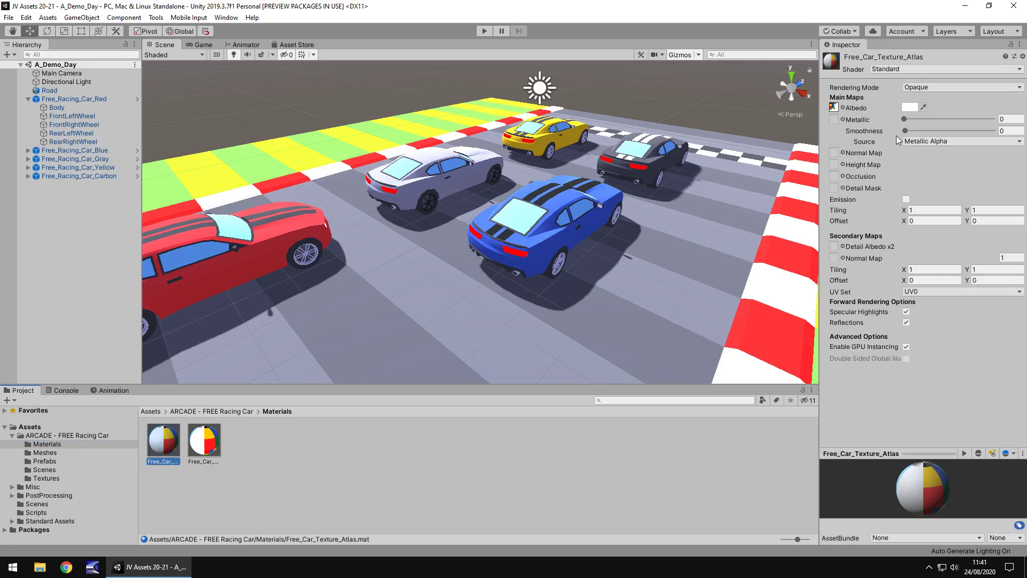
# - Try a fully metallic look, set Metallic back to 0, and view the Game camera
pyautogui.moveTo(903, 118); pyautogui.dragTo(872, 140)
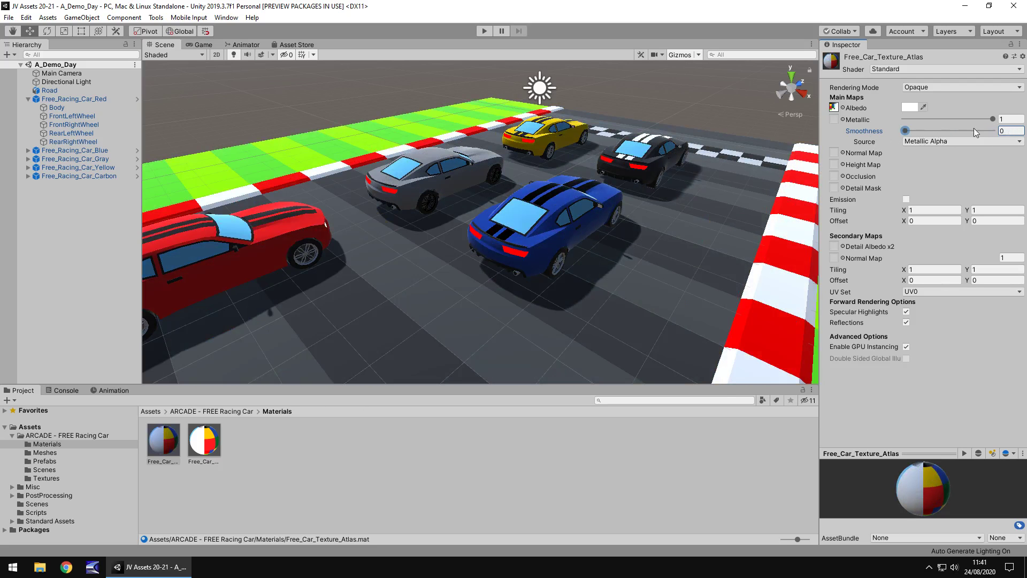
pyautogui.doubleClick(1003, 118)
pyautogui.write('0')
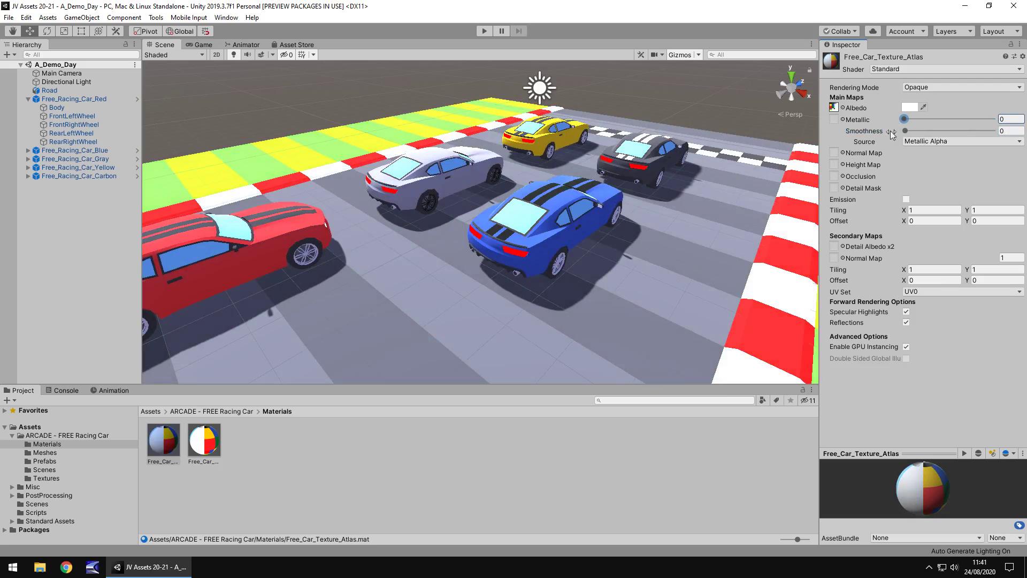
pyautogui.click(204, 46)
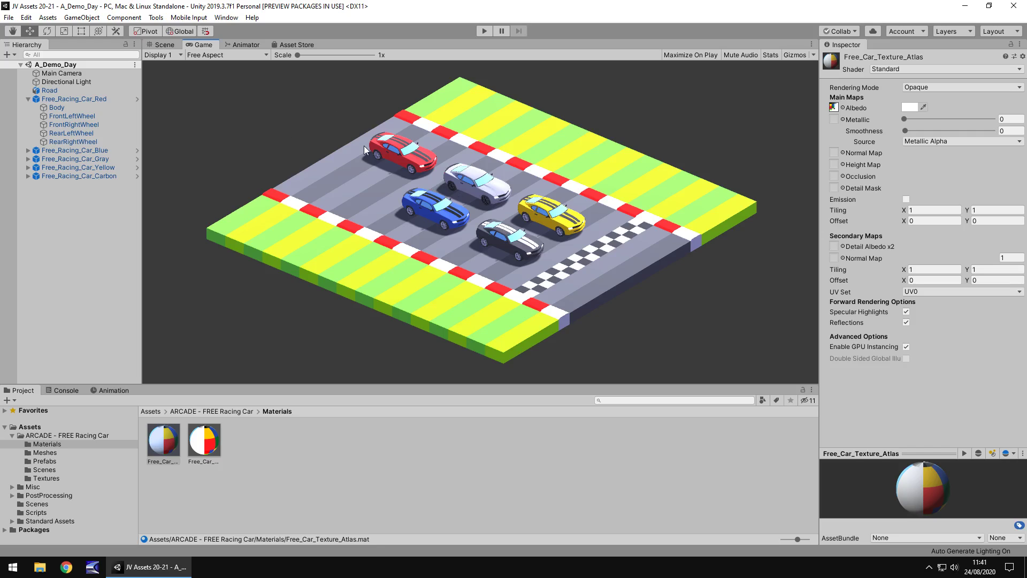
# - Show the ARCADE: FREE Racing Car store page, listing 1.2 MB and version 1.0.1
pyautogui.click(313, 46)
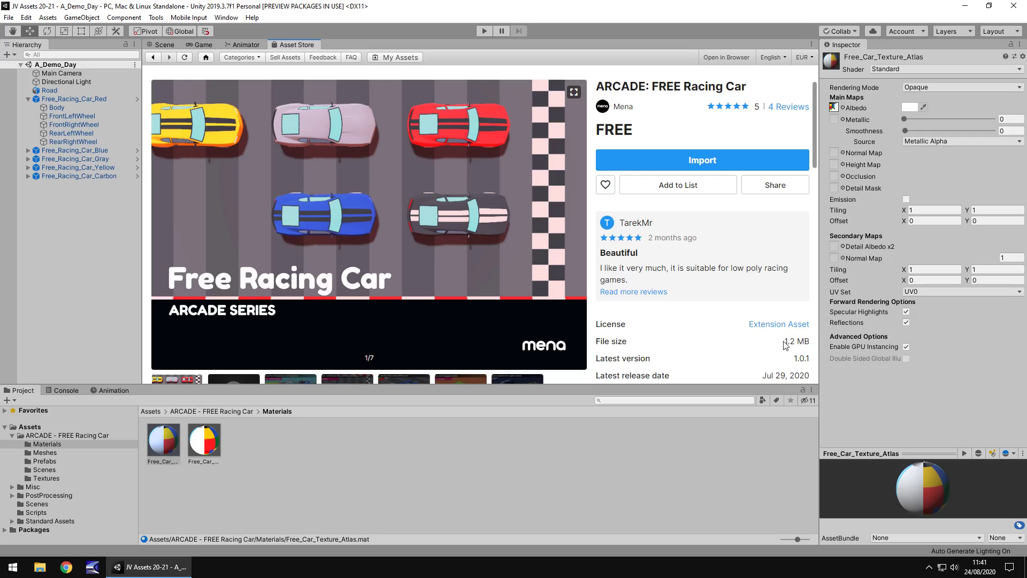
# - Return to the A_Demo_Day Scene view and zoom out over the five cars
pyautogui.click(161, 46)
pyautogui.scroll(-5, 679, 171)
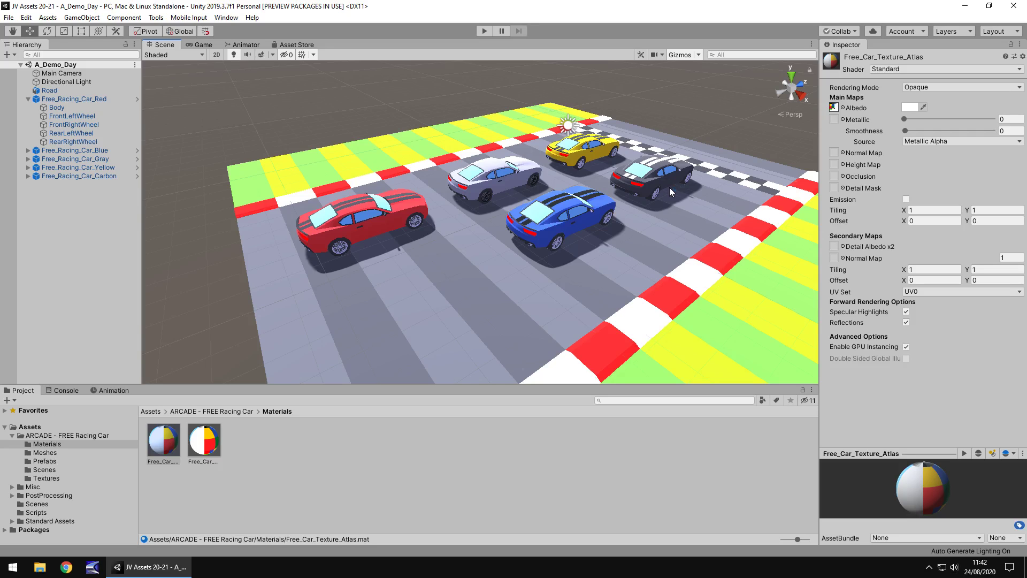
# - Pan closer and orbit to a steeper, top-down view of the cars
pyautogui.scroll(5, 672, 175)
pyautogui.moveTo(672, 175); pyautogui.dragTo(615, 191, button='middle')
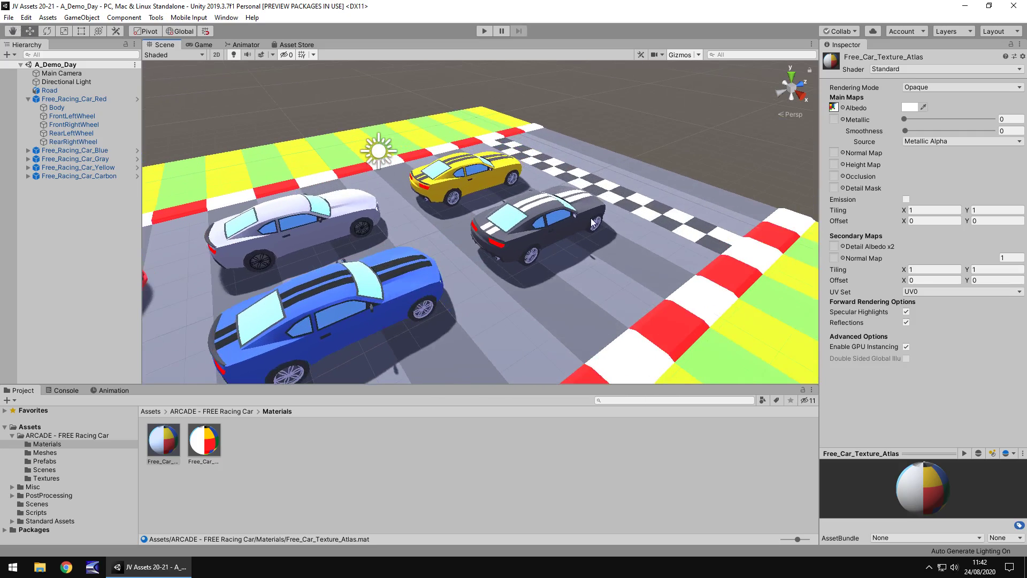
pyautogui.scroll(1, 423, 216)
pyautogui.keyDown('alt'); pyautogui.moveTo(423, 216); pyautogui.dragTo(546, 218); pyautogui.keyUp('alt')
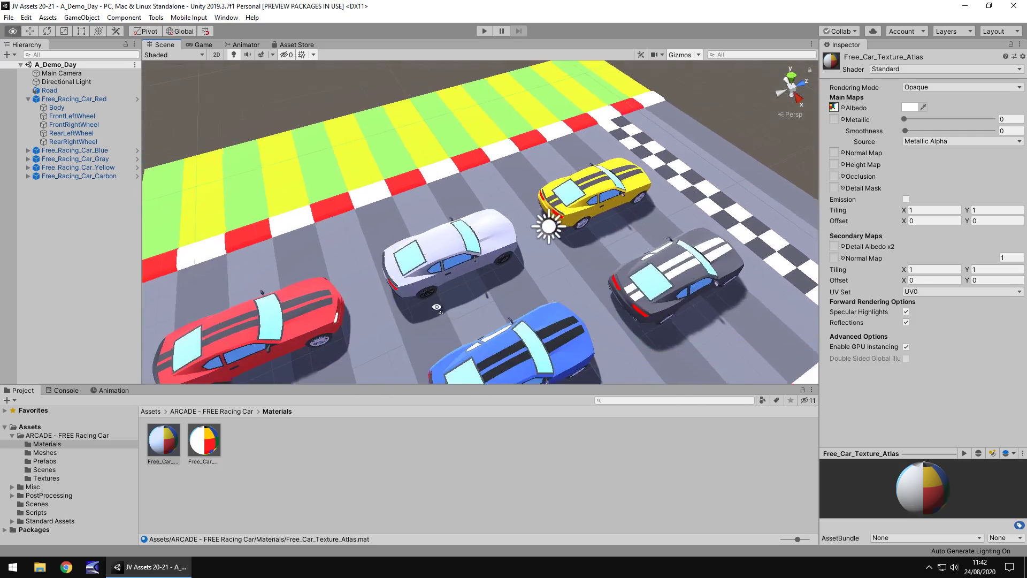
pyautogui.scroll(6, 503, 265)
pyautogui.scroll(-8, 479, 262)
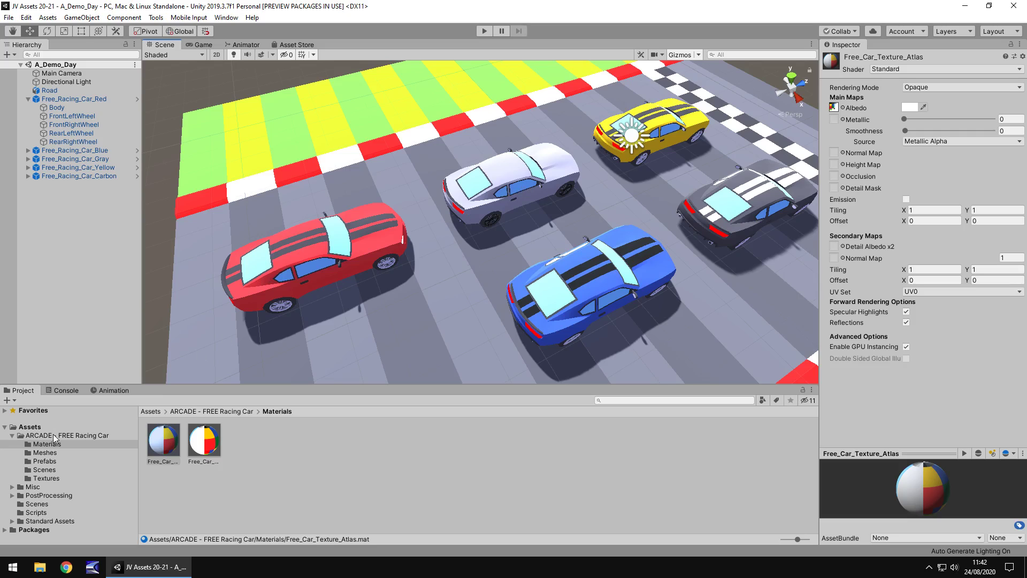
# - Browse the pack's Prefabs, Scenes, Textures and root folders, ending in Materials
pyautogui.click(46, 460)
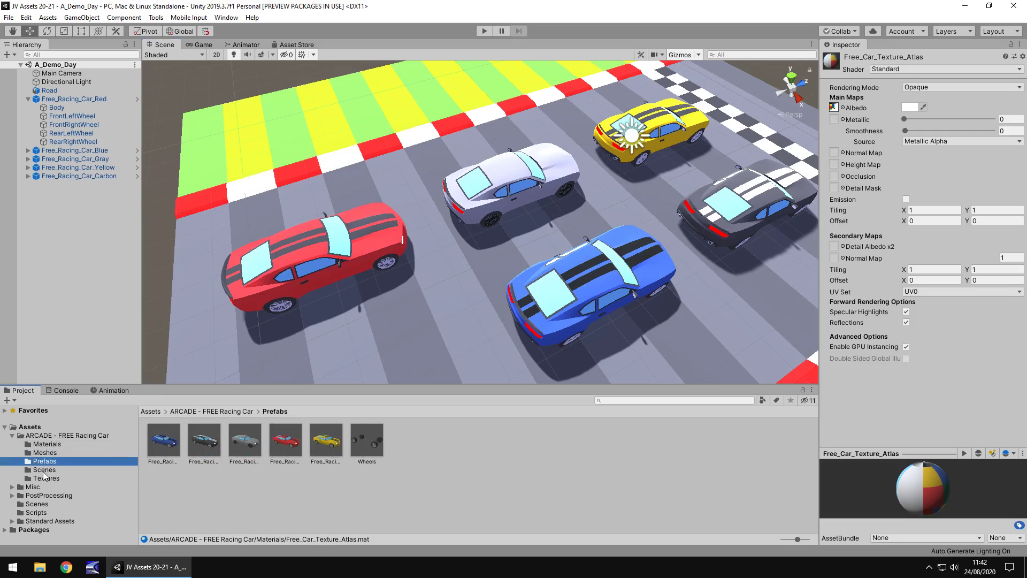
pyautogui.click(44, 471)
pyautogui.click(48, 478)
pyautogui.click(56, 436)
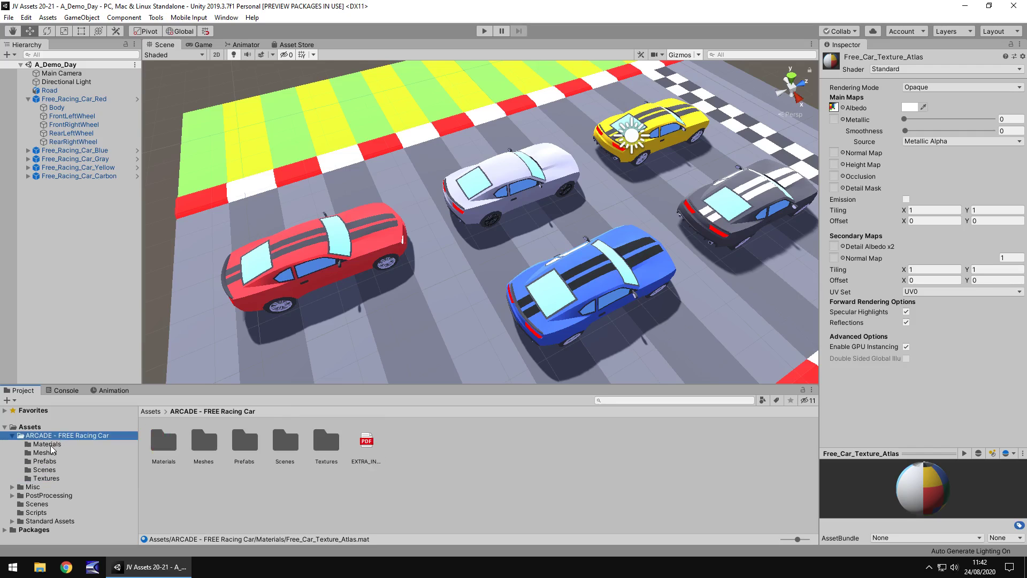
pyautogui.click(50, 447)
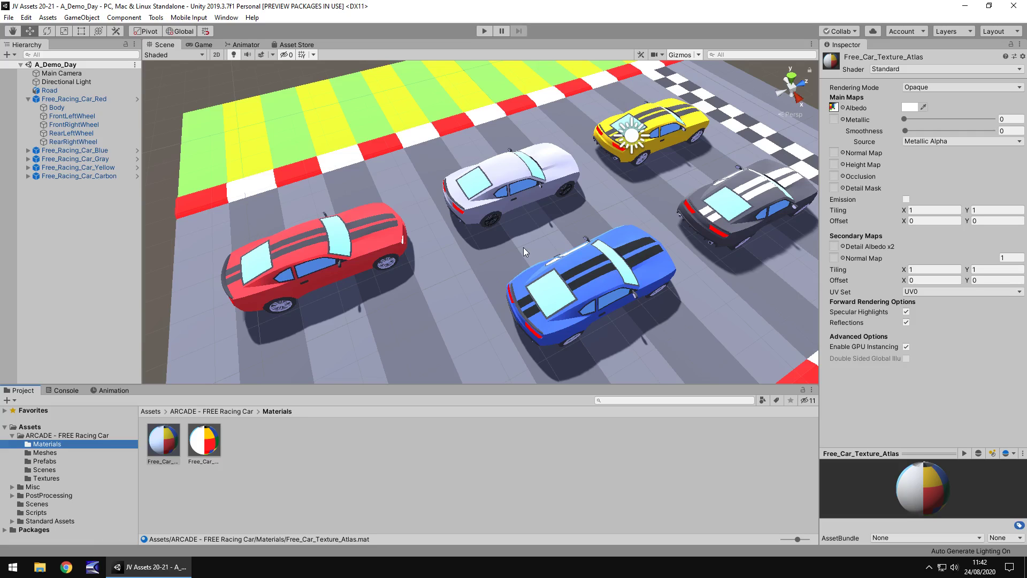
# - Orbit behind and around the track for a low, wide view of all five cars
pyautogui.scroll(-3, 621, 241)
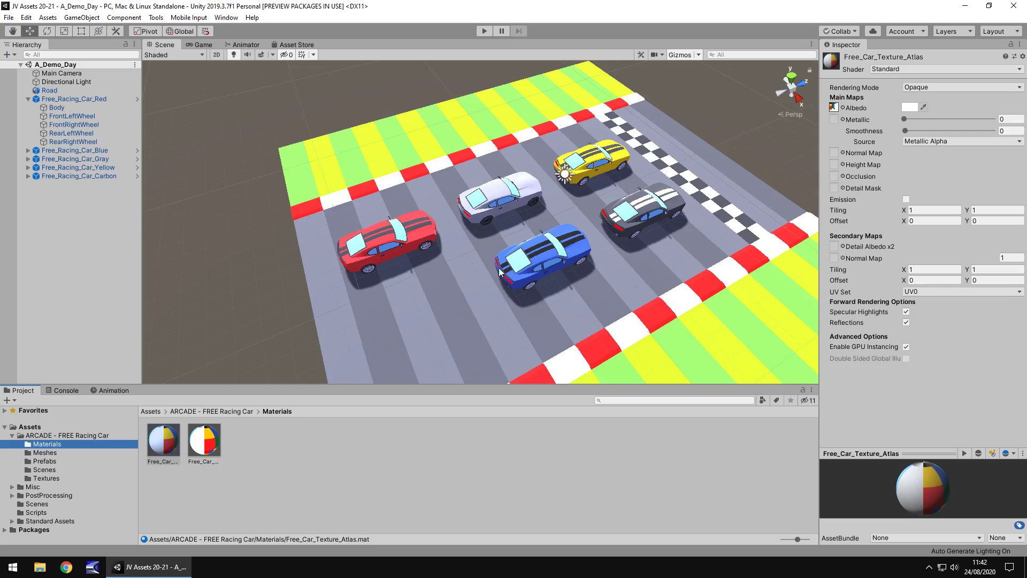
pyautogui.moveTo(500, 270); pyautogui.dragTo(546, 215, button='middle')
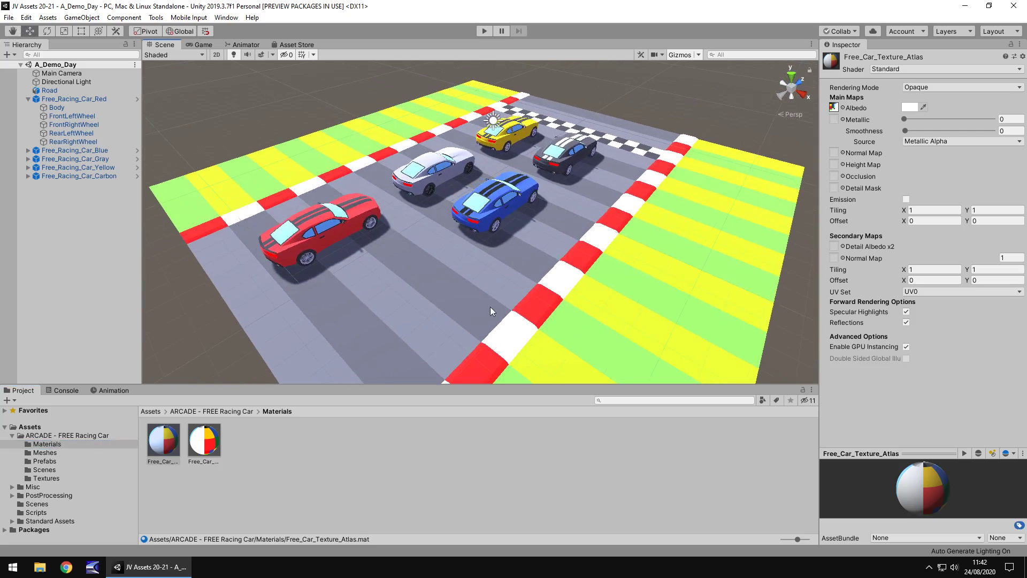
pyautogui.keyDown('alt'); pyautogui.moveTo(490, 307); pyautogui.dragTo(515, 272); pyautogui.keyUp('alt')
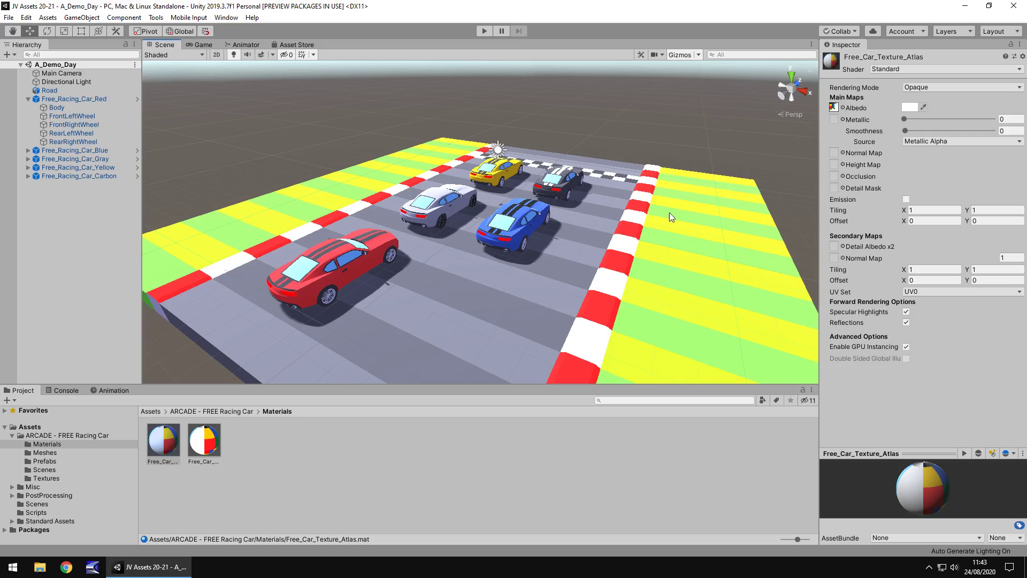
pyautogui.keyDown('alt'); pyautogui.moveTo(669, 213); pyautogui.dragTo(519, 223); pyautogui.keyUp('alt')
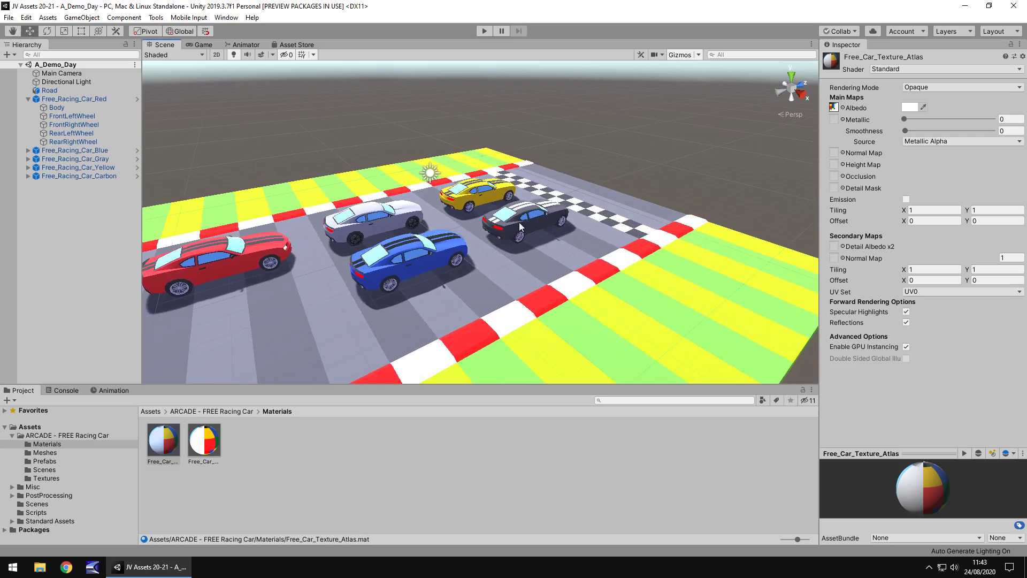
pyautogui.scroll(-2, 529, 224)
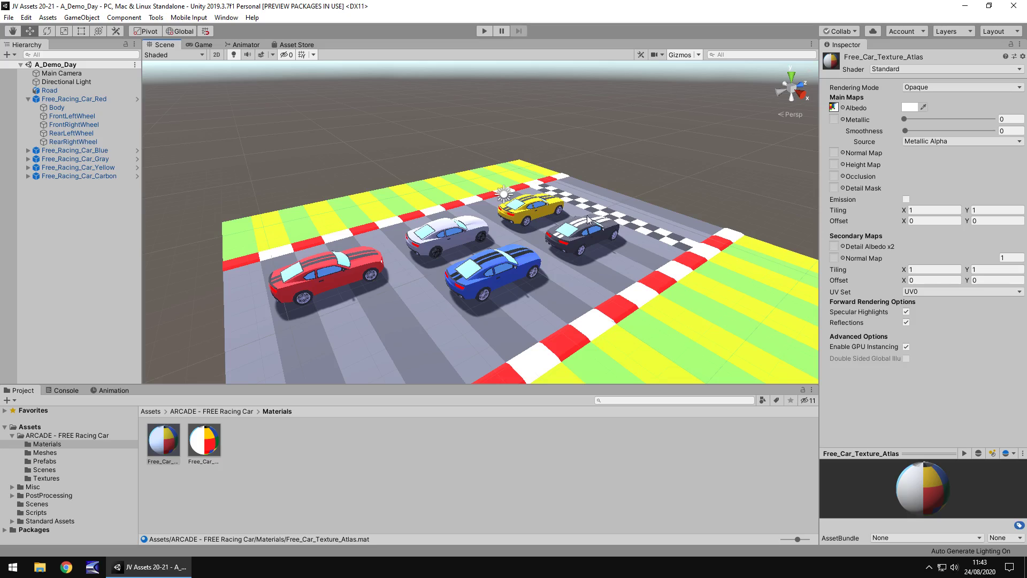